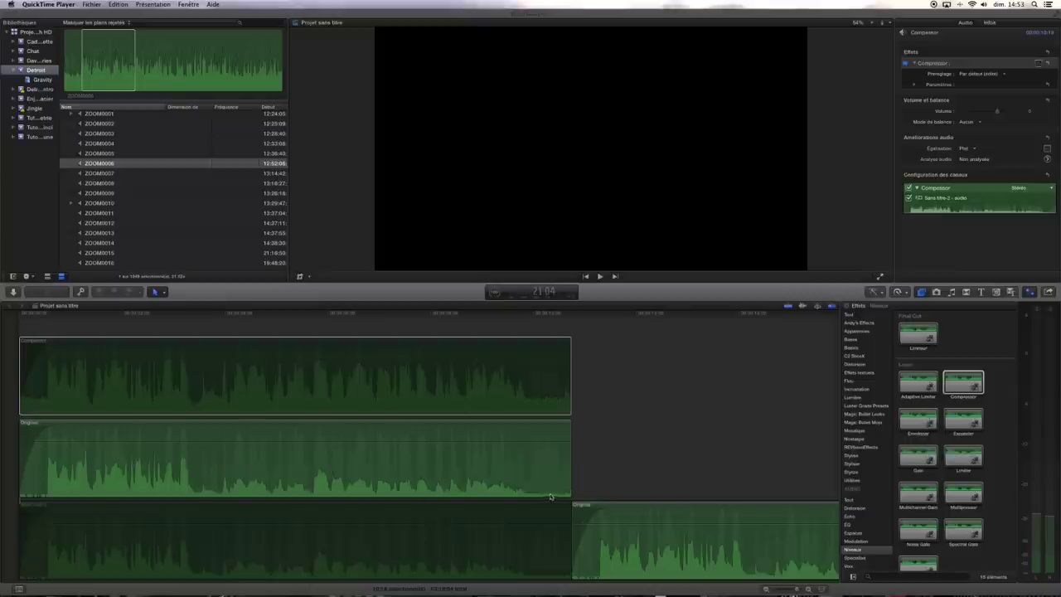
Activate the Final Cut Pro window and clear the timeline's clip selection
{"action": "left_click", "coordinate": [19, 441]}
{"action": "left_click", "coordinate": [18, 441]}
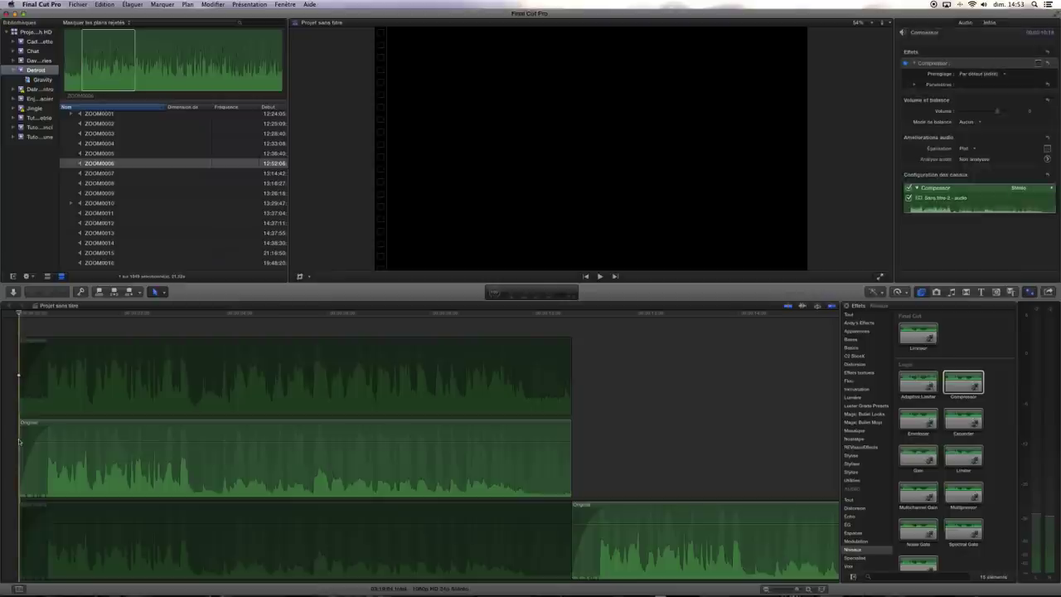
Play the project, then boost the Original clip's volume to about 10 dB
{"action": "key", "text": "space"}
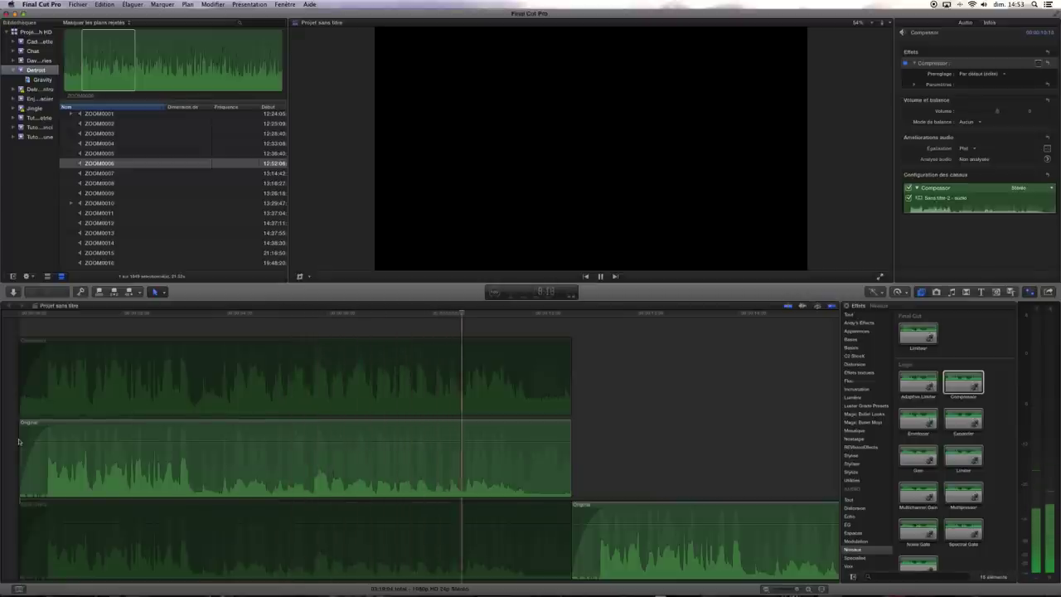
{"action": "key", "text": "space"}
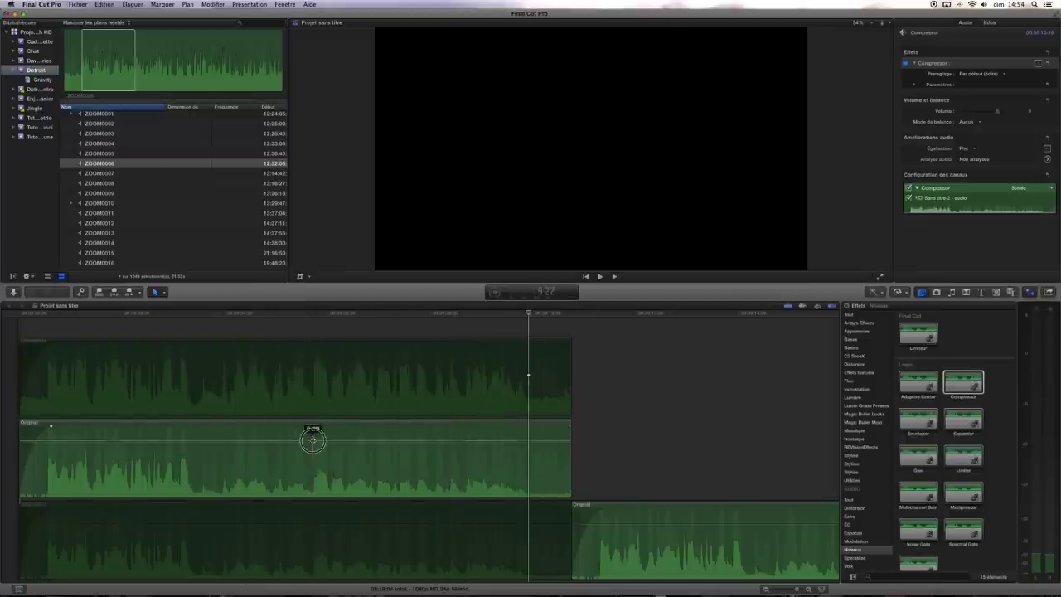
{"action": "left_click_drag", "start_coordinate": [311, 438], "coordinate": [312, 427]}
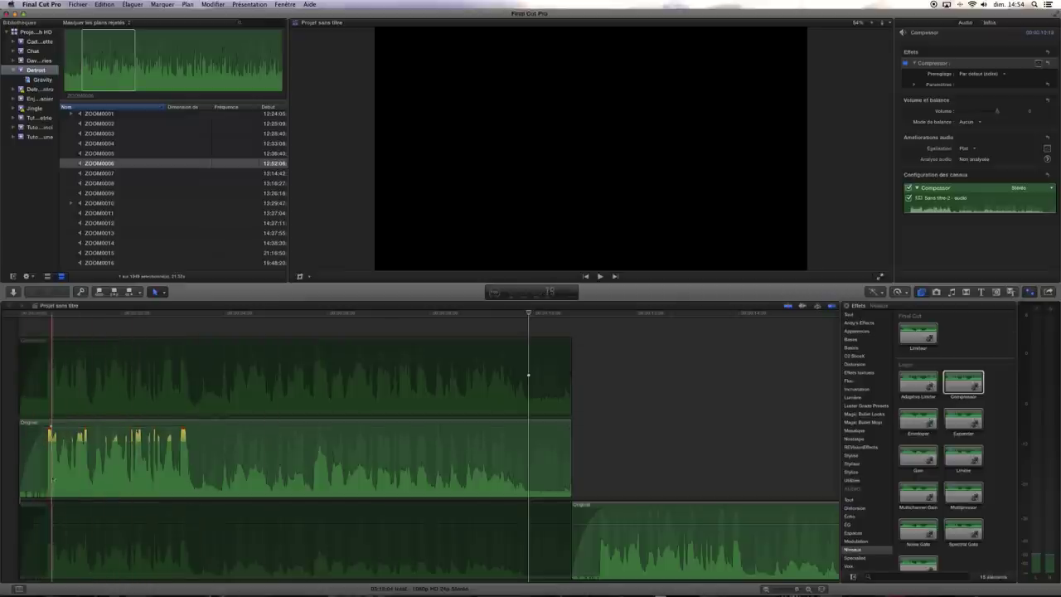
Play the Original clip, bring its volume back to 0 dB, and select the Compressor clip
{"action": "left_click", "coordinate": [33, 462]}
{"action": "key", "text": "space"}
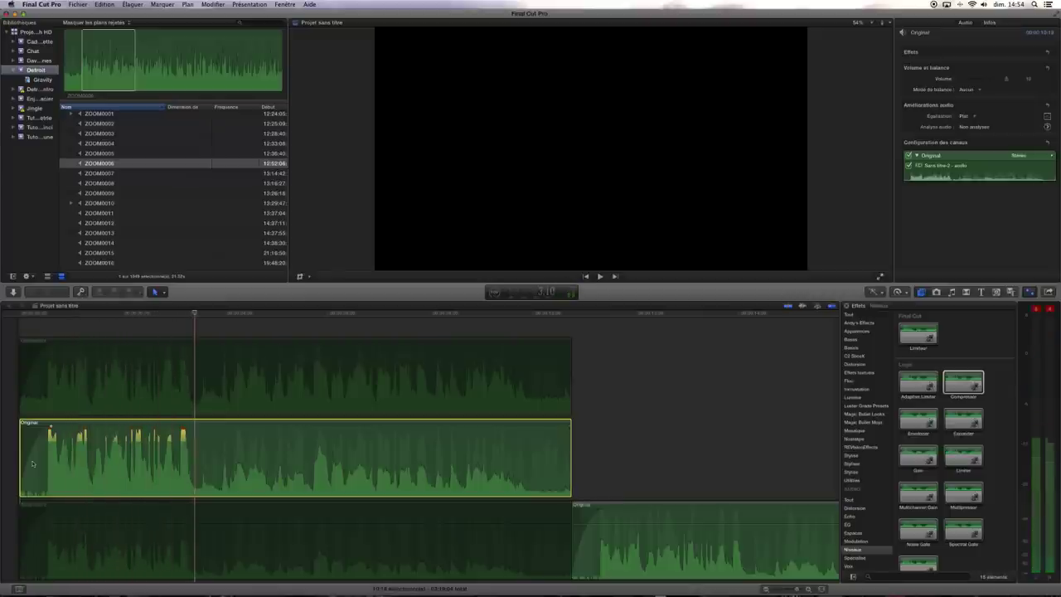
{"action": "key", "text": "space"}
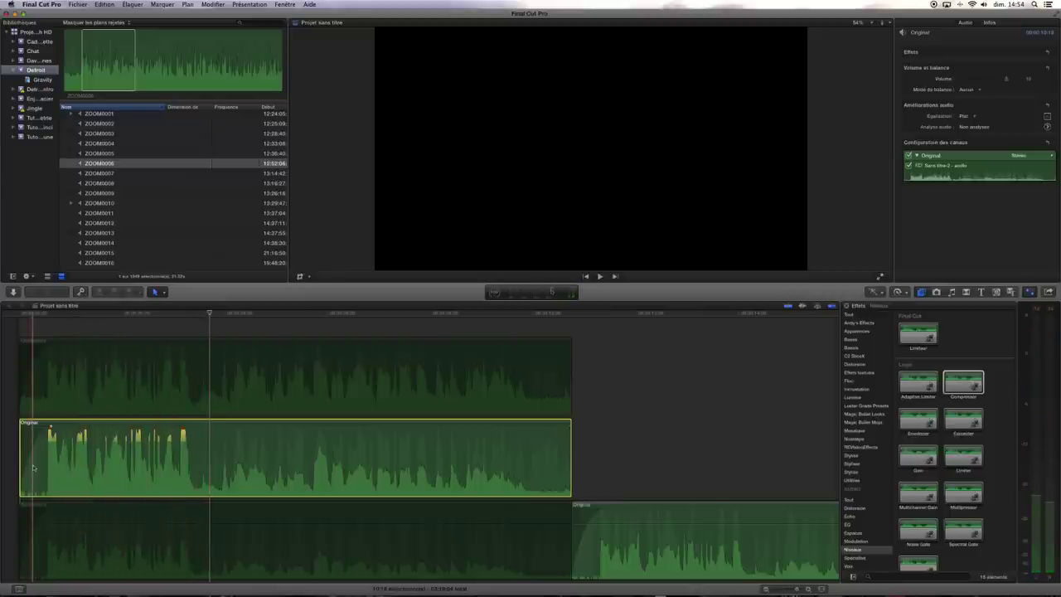
{"action": "left_click_drag", "start_coordinate": [106, 429], "coordinate": [109, 443]}
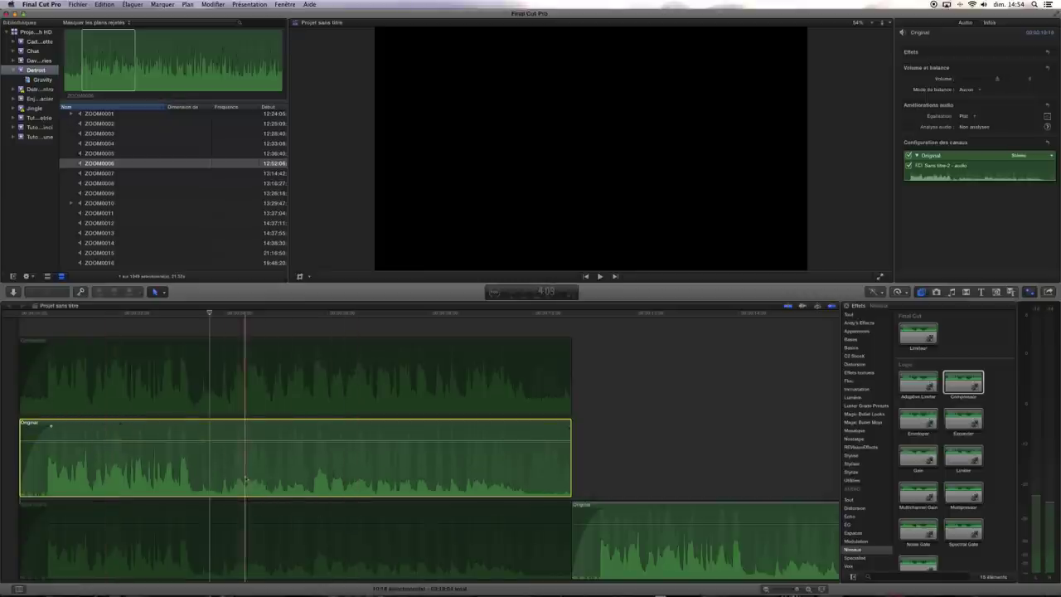
{"action": "left_click_drag", "start_coordinate": [215, 441], "coordinate": [219, 441]}
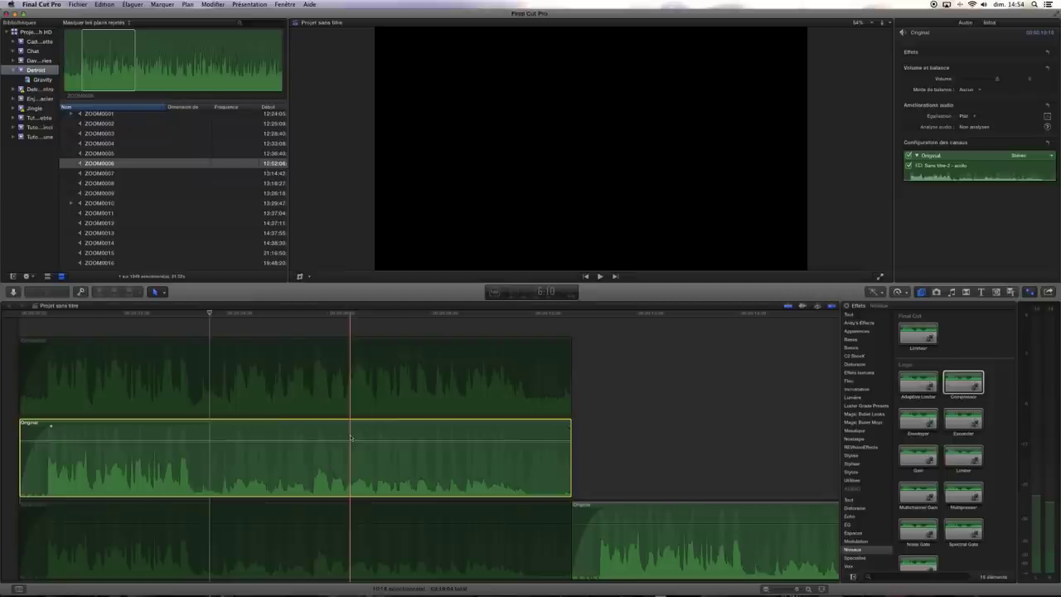
{"action": "left_click", "coordinate": [361, 392]}
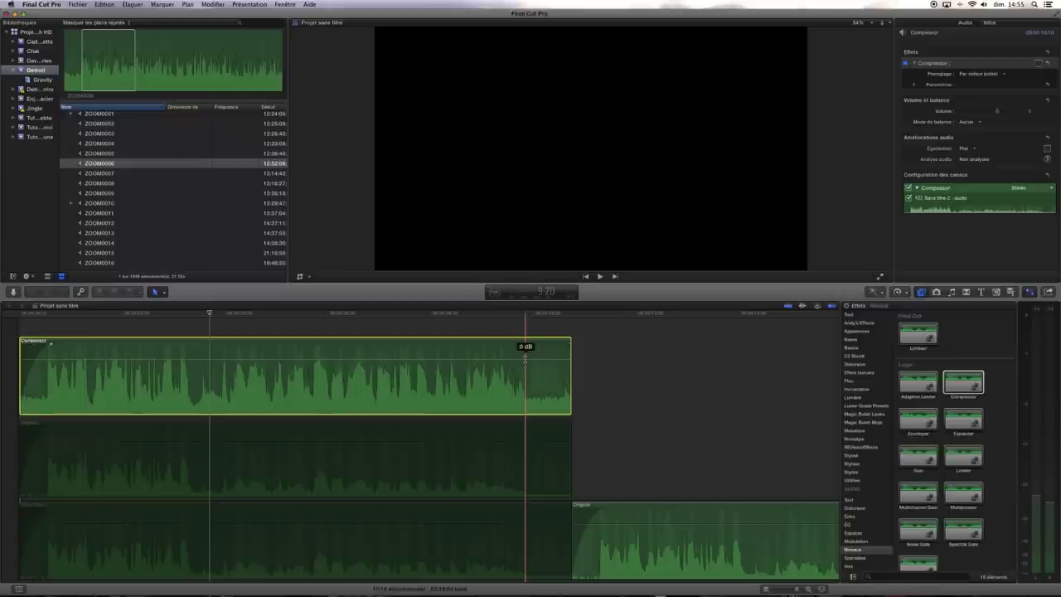
Drag the Compresseur effect from the Niveaux audio effects onto the lower Original clip
{"action": "scroll", "coordinate": [539, 397], "scroll_direction": "right", "scroll_amount": 2}
{"action": "scroll", "coordinate": [539, 399], "scroll_direction": "right", "scroll_amount": 8}
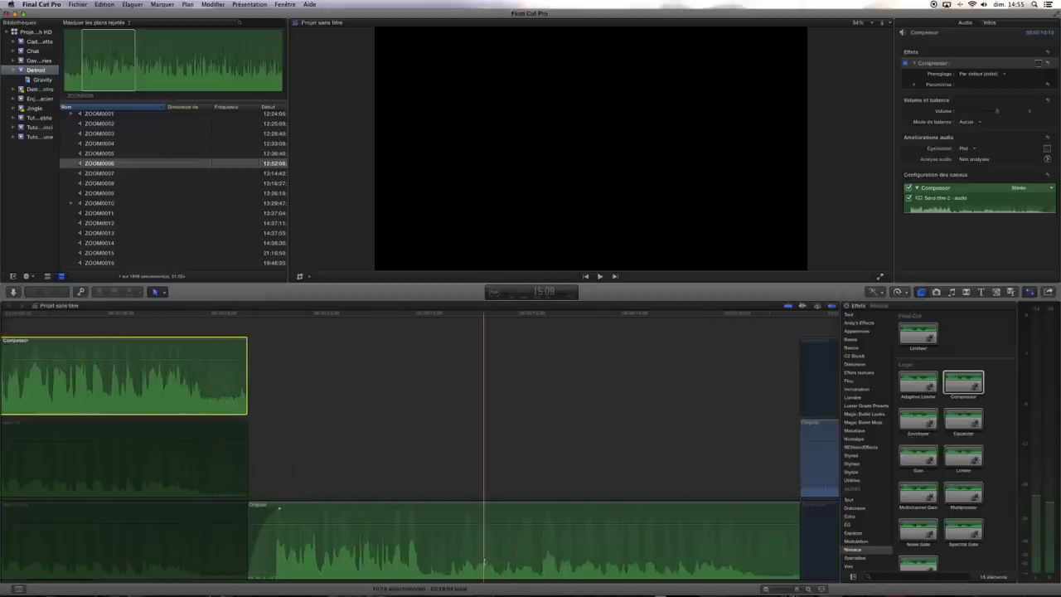
{"action": "left_click", "coordinate": [259, 552]}
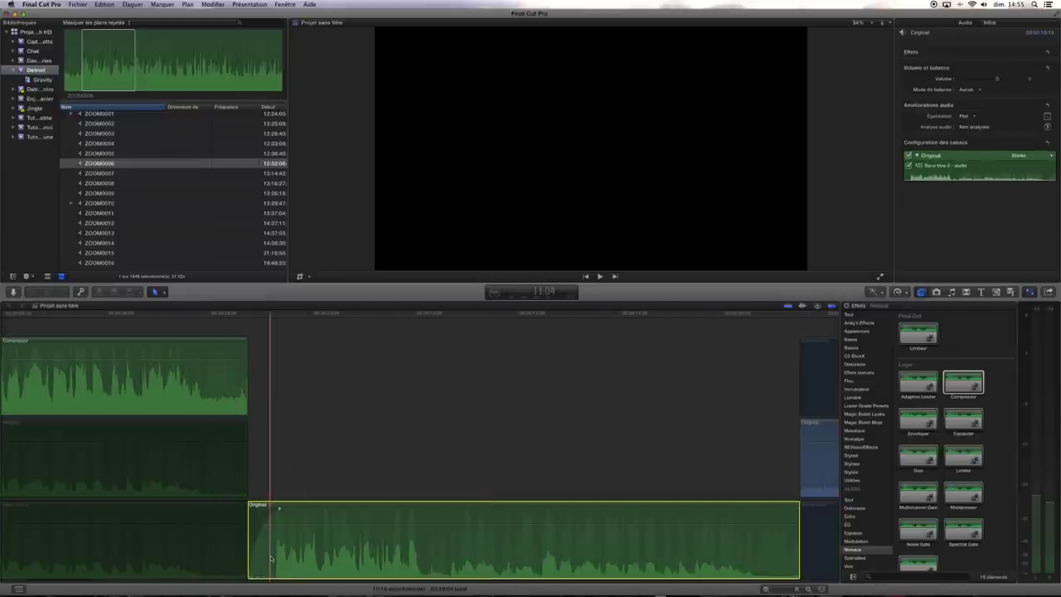
{"action": "scroll", "coordinate": [269, 550], "scroll_direction": "right", "scroll_amount": 3}
{"action": "left_click", "coordinate": [373, 464]}
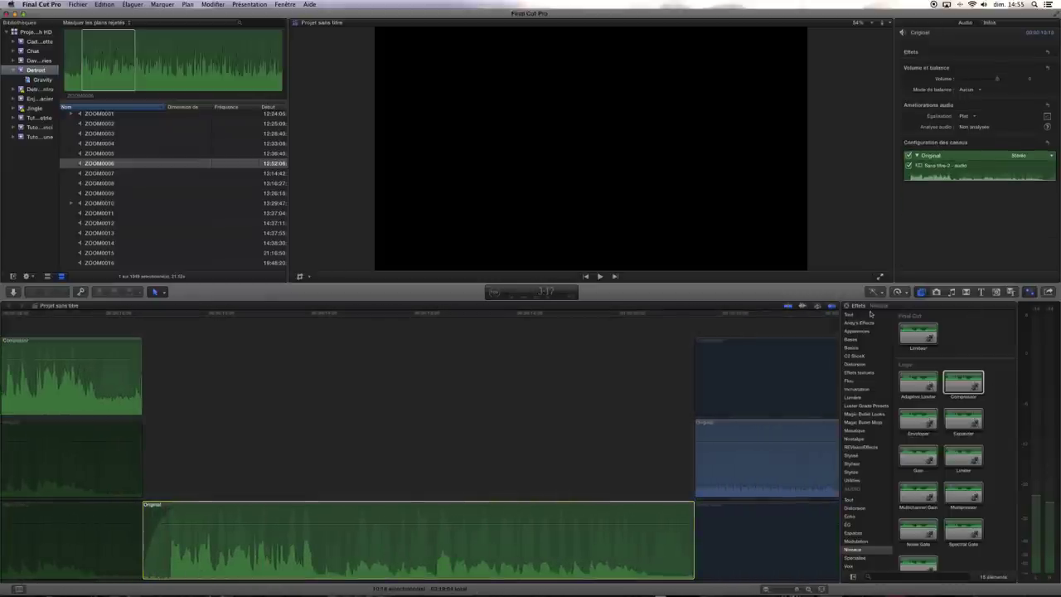
{"action": "left_click", "coordinate": [853, 550]}
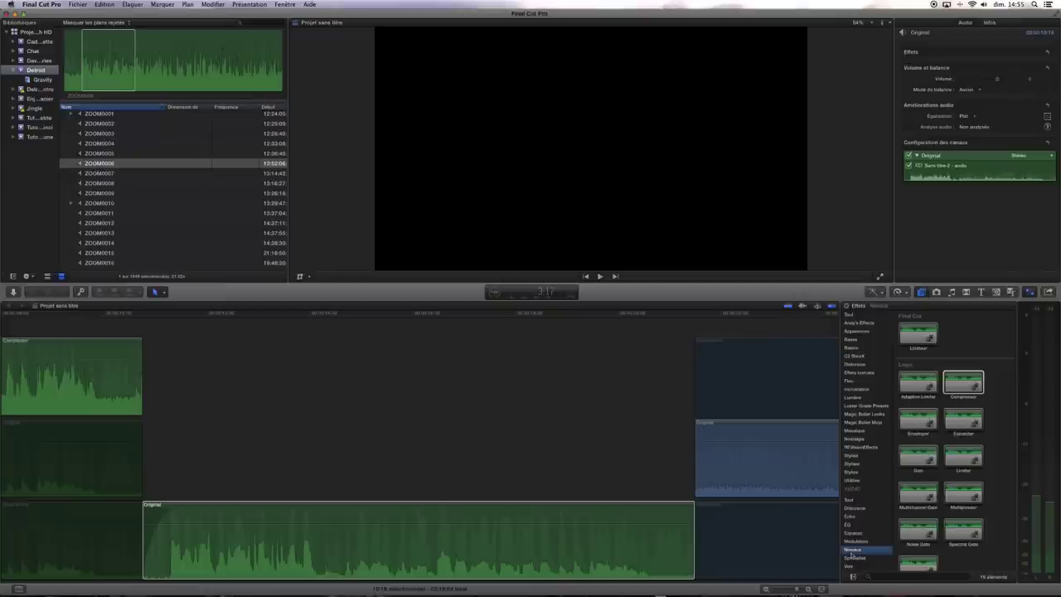
{"action": "left_click_drag", "start_coordinate": [962, 385], "coordinate": [423, 541]}
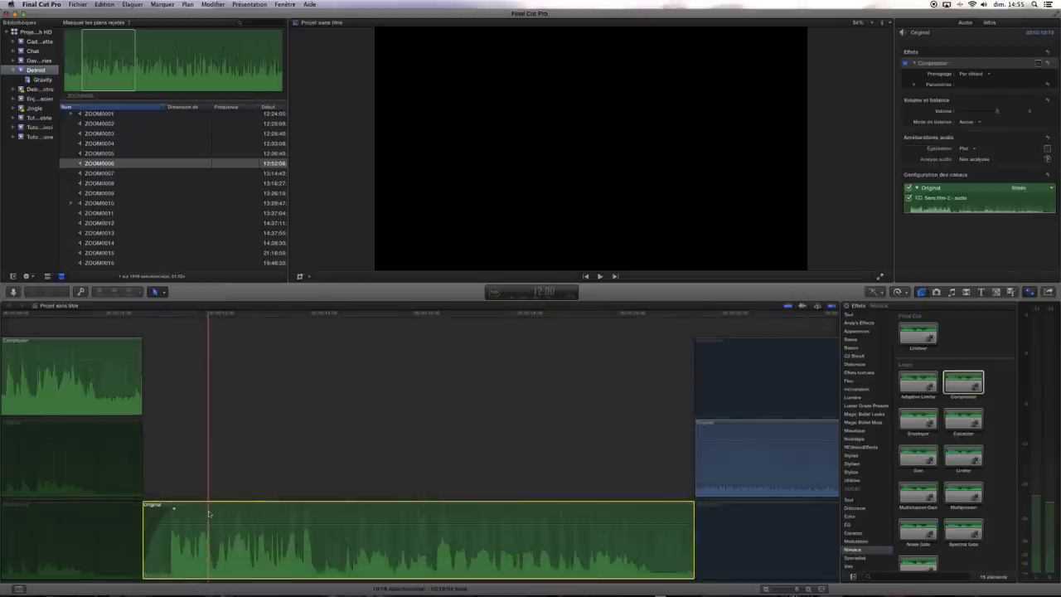
Open the Original clip's Compressor window over the timeline and adjust its ratio and threshold
{"action": "left_click", "coordinate": [1039, 63]}
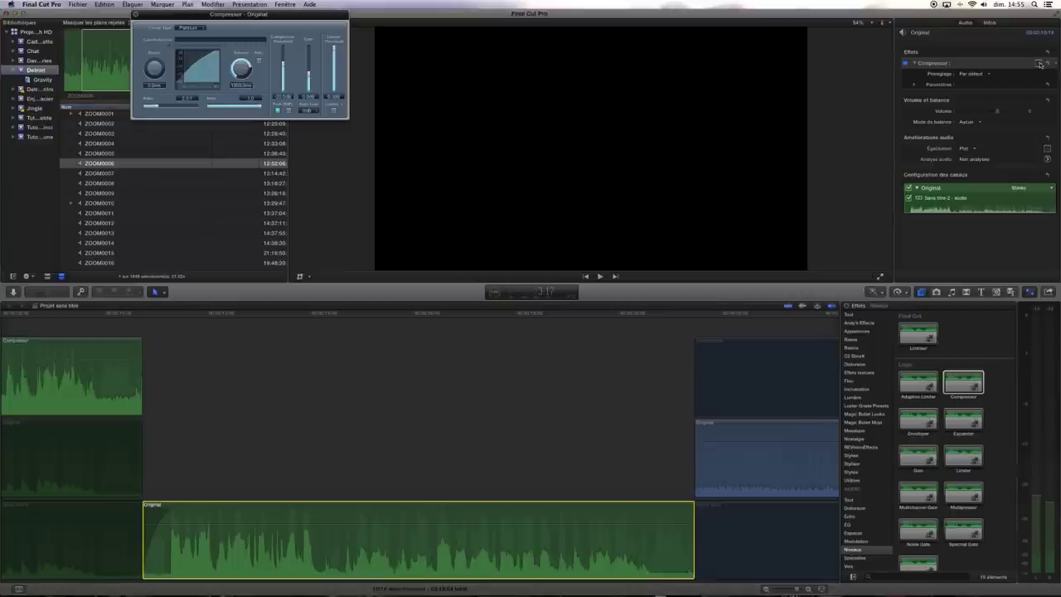
{"action": "left_click_drag", "start_coordinate": [249, 15], "coordinate": [475, 292]}
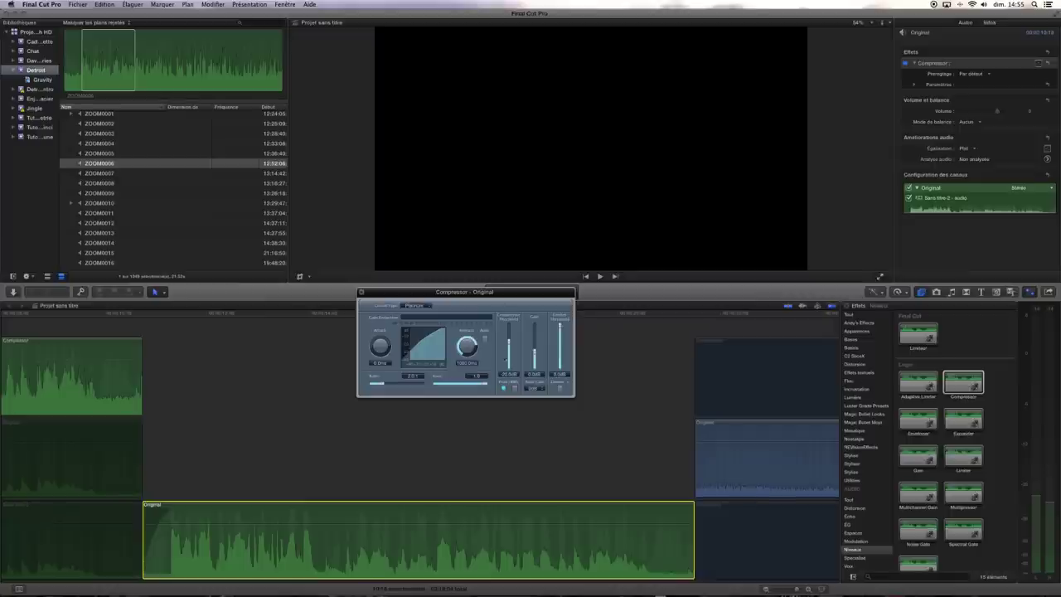
{"action": "left_click", "coordinate": [382, 386]}
{"action": "left_click_drag", "start_coordinate": [413, 386], "coordinate": [384, 384]}
{"action": "left_click_drag", "start_coordinate": [509, 342], "coordinate": [509, 352]}
{"action": "left_click_drag", "start_coordinate": [384, 383], "coordinate": [391, 384]}
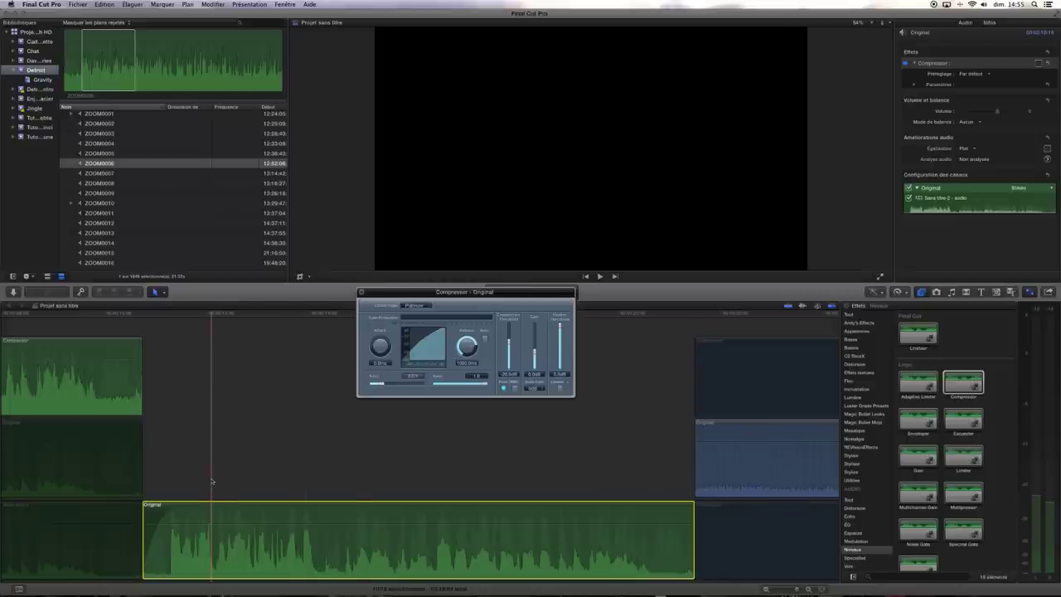
{"action": "left_click", "coordinate": [161, 477]}
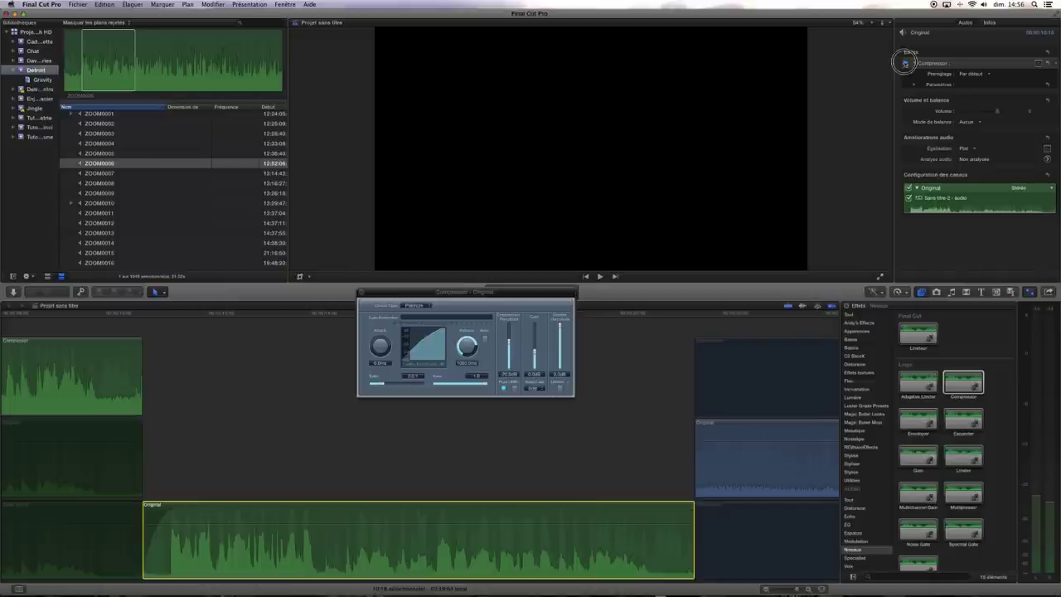
{"action": "left_click", "coordinate": [905, 63]}
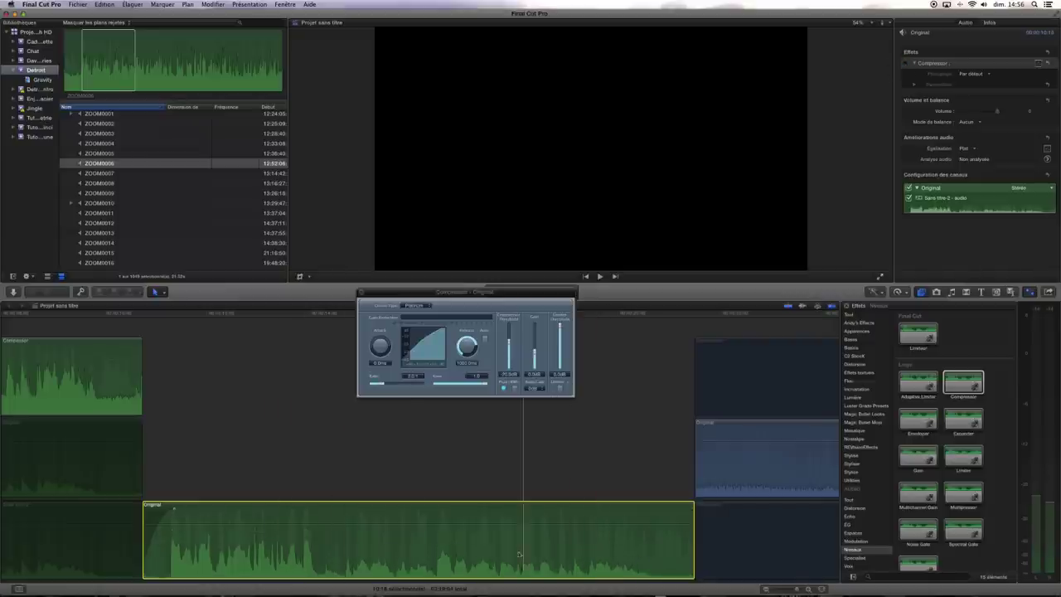
{"action": "left_click", "coordinate": [904, 64]}
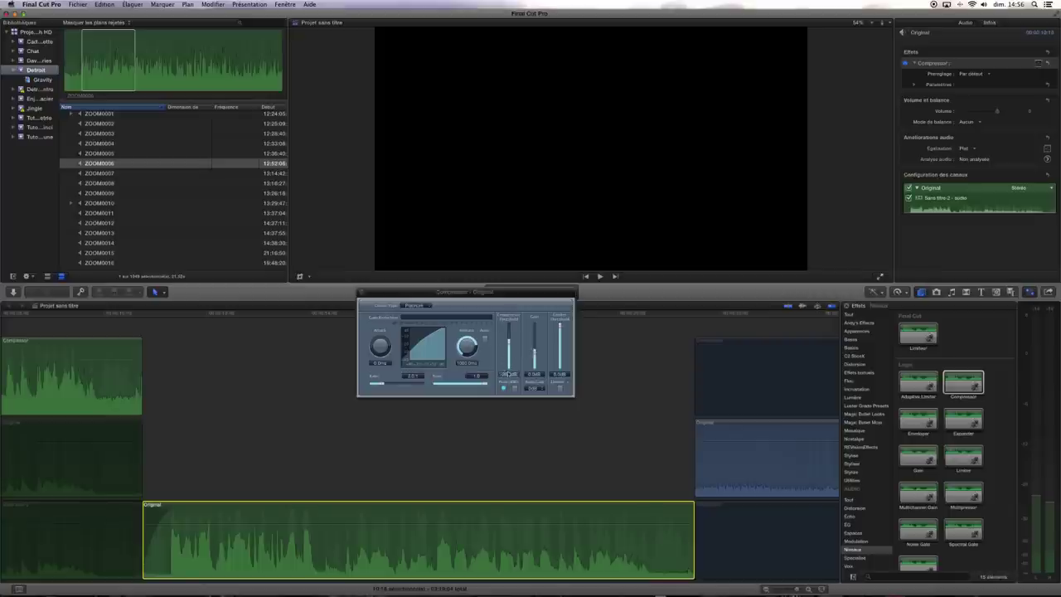
{"action": "left_click_drag", "start_coordinate": [517, 357], "coordinate": [519, 329]}
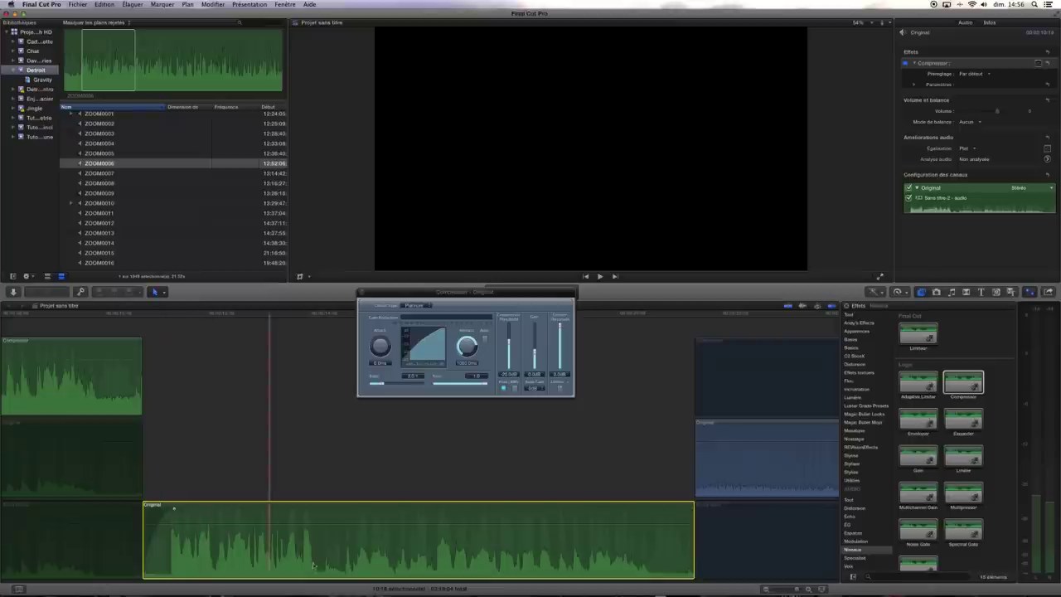
{"action": "left_click", "coordinate": [441, 543]}
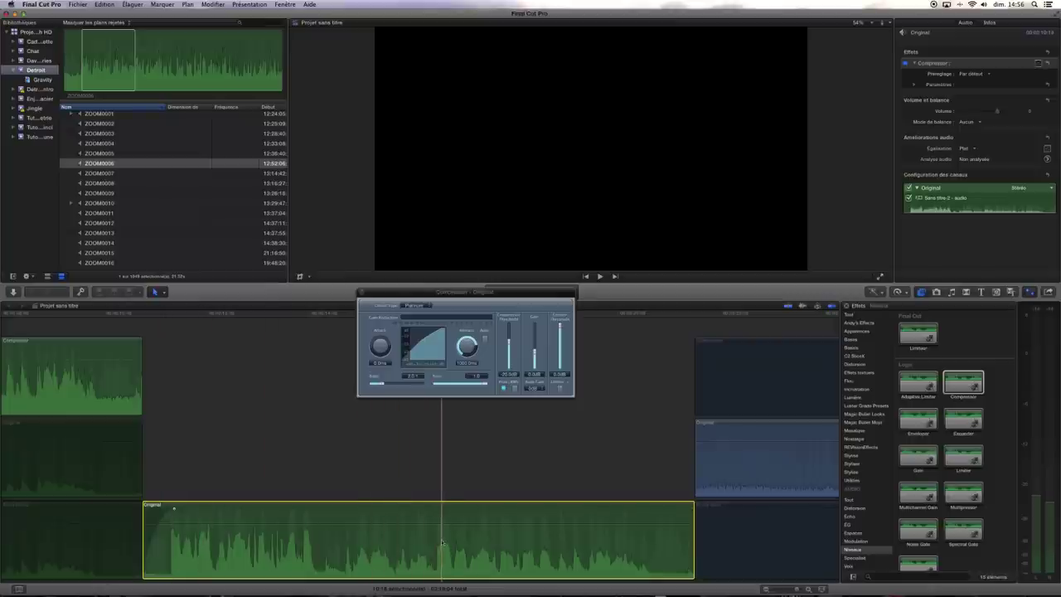
{"action": "left_click", "coordinate": [277, 554]}
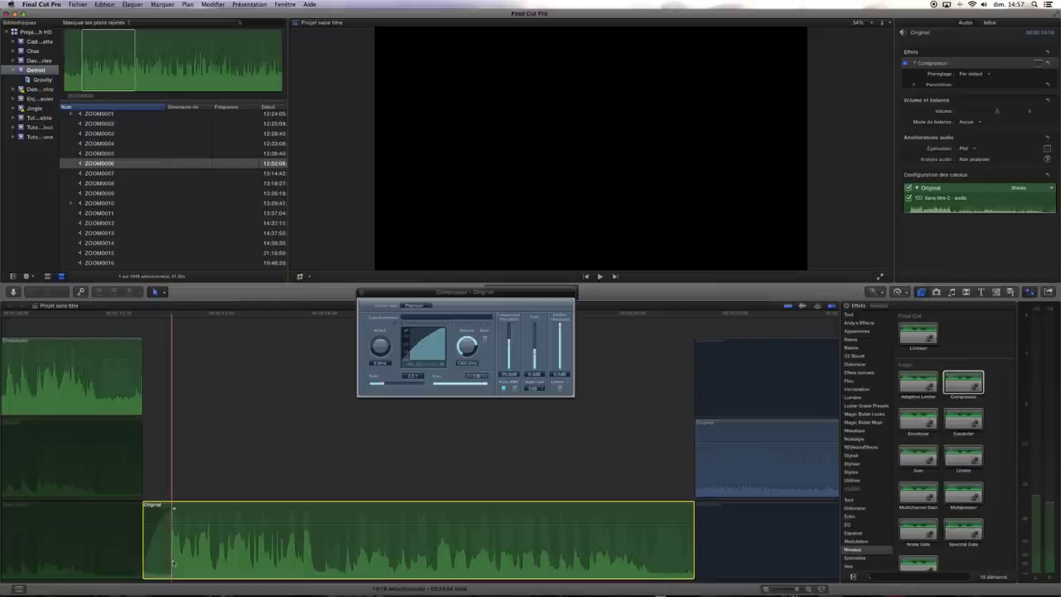
Raise the Compressor threshold to about -31 dB, increase the ratio, and lower the output gain slightly
{"action": "left_click_drag", "start_coordinate": [509, 343], "coordinate": [509, 355]}
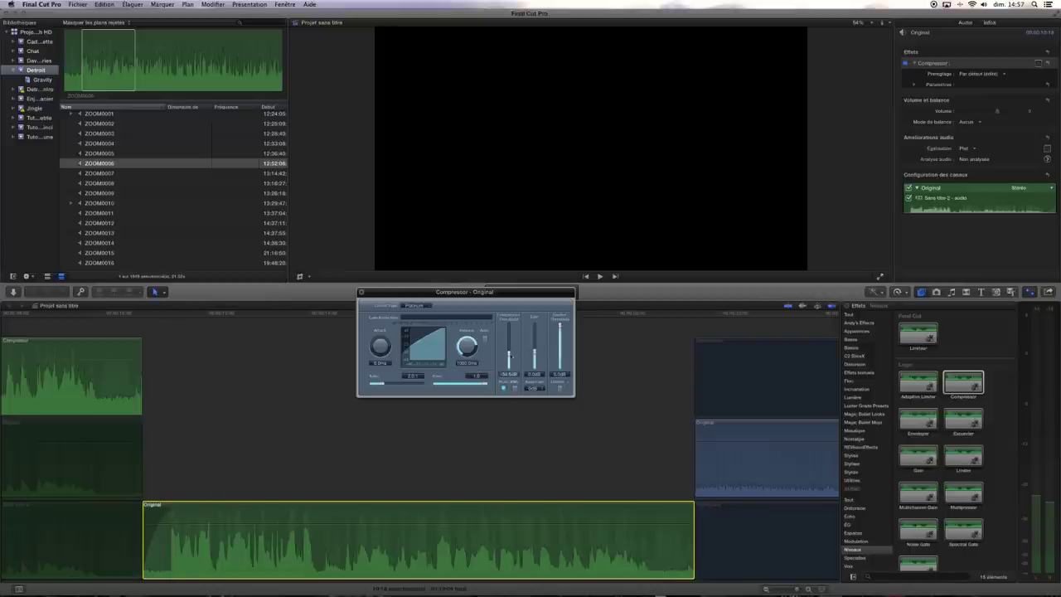
{"action": "left_click_drag", "start_coordinate": [507, 356], "coordinate": [510, 353]}
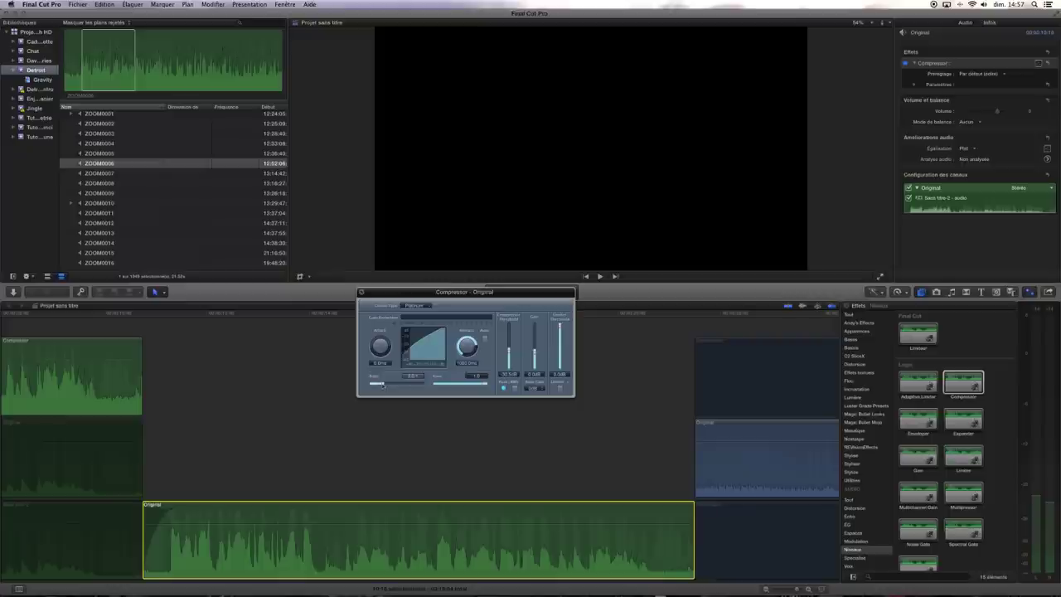
{"action": "left_click_drag", "start_coordinate": [381, 384], "coordinate": [399, 383]}
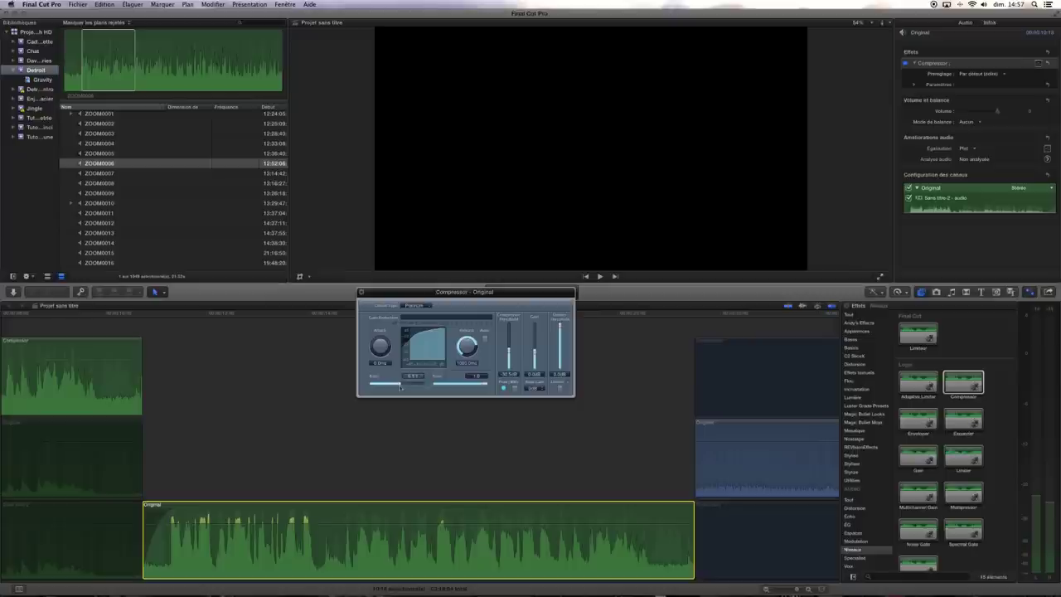
{"action": "left_click_drag", "start_coordinate": [400, 386], "coordinate": [404, 382]}
{"action": "left_click_drag", "start_coordinate": [509, 363], "coordinate": [509, 351]}
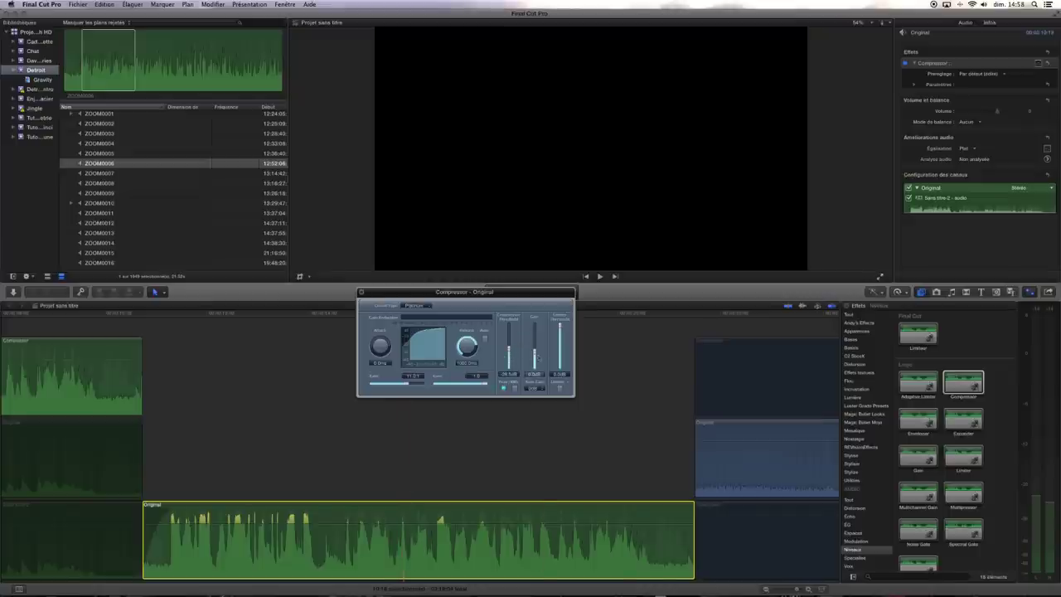
{"action": "left_click_drag", "start_coordinate": [534, 353], "coordinate": [535, 353]}
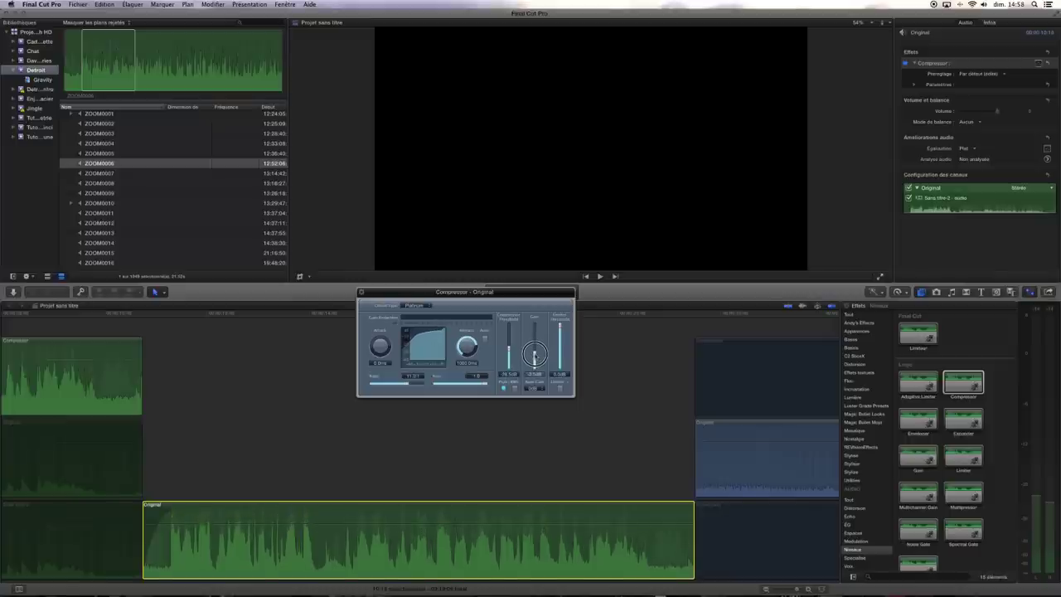
{"action": "left_click_drag", "start_coordinate": [534, 355], "coordinate": [508, 353]}
Deselect the Original clip and play the timeline to hear the current compression
{"action": "left_click", "coordinate": [534, 356]}
{"action": "left_click", "coordinate": [159, 468]}
{"action": "left_click", "coordinate": [1024, 348]}
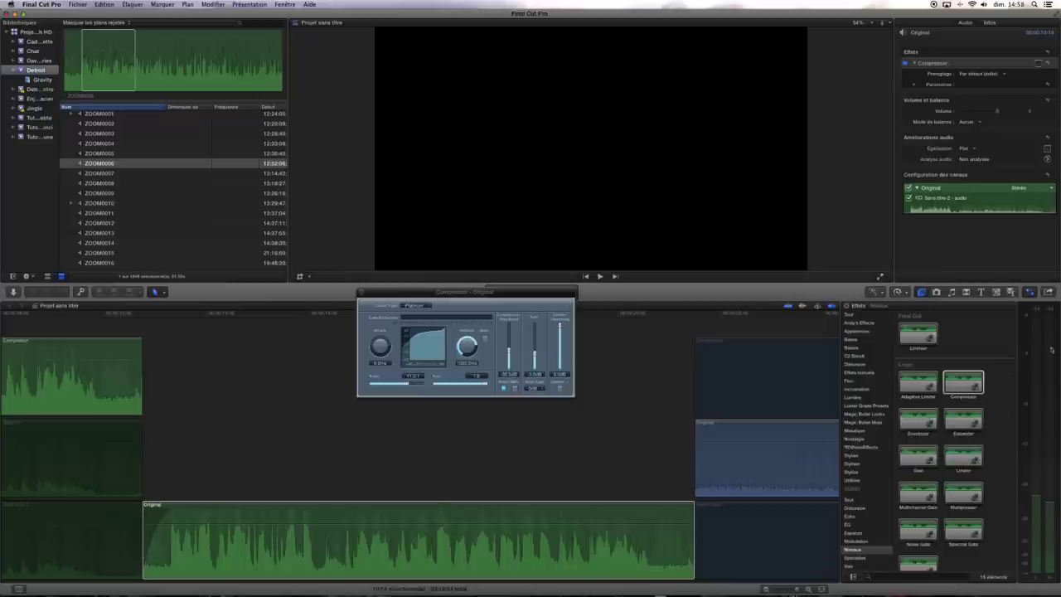
{"action": "left_click", "coordinate": [159, 482]}
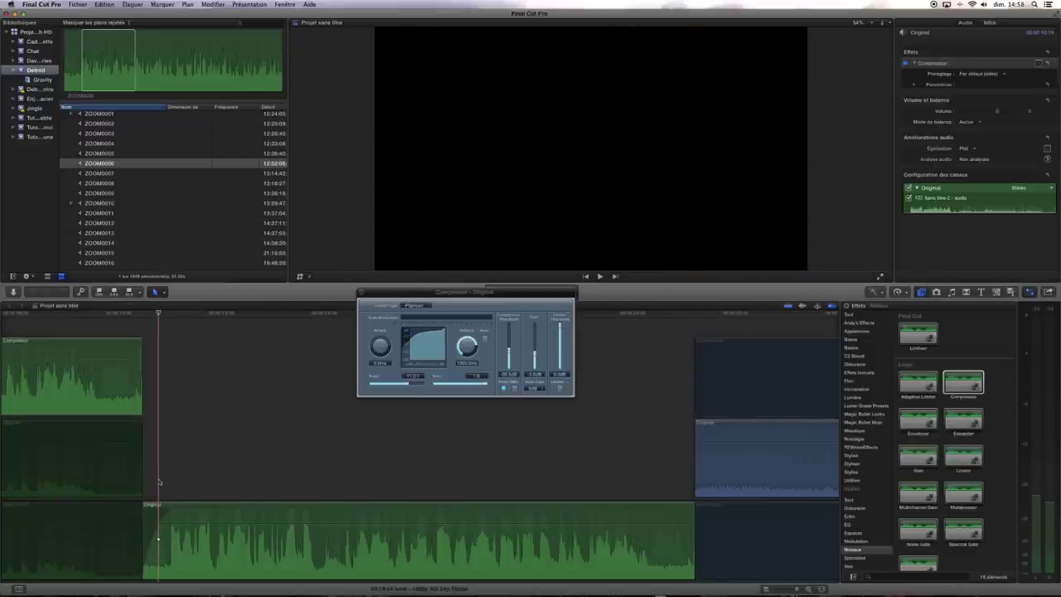
{"action": "key", "text": "space"}
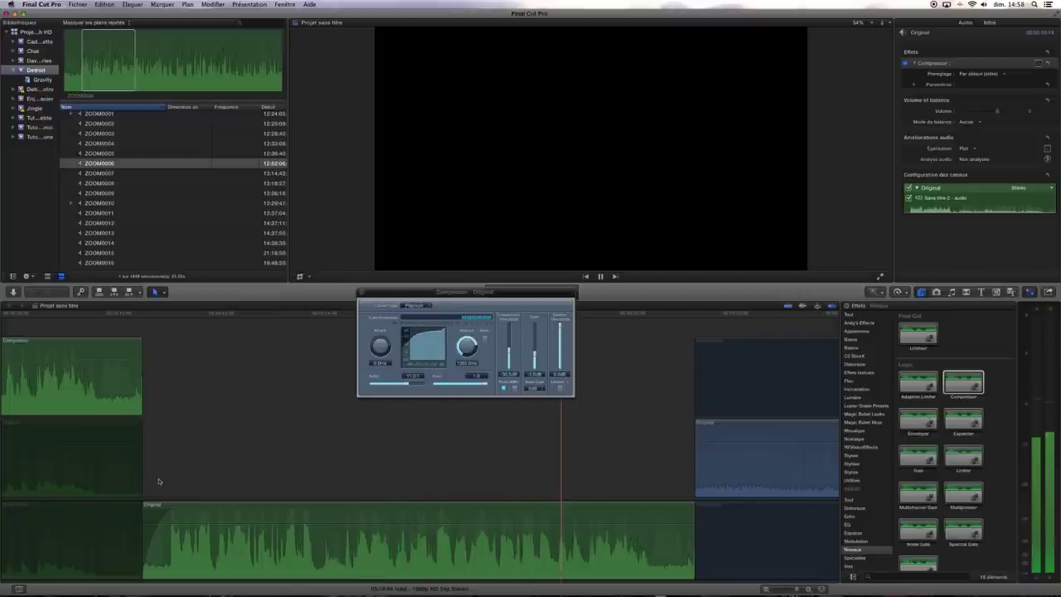
{"action": "key", "text": "space"}
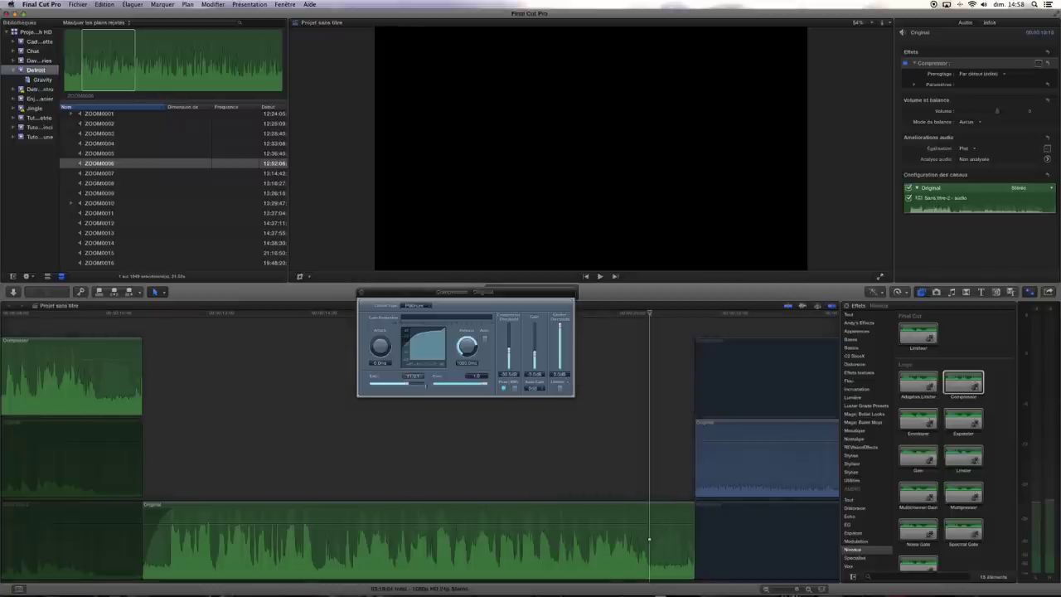
Set the ratio to 16.0:1, lower the threshold slightly, and play back the result
{"action": "left_click", "coordinate": [410, 382]}
{"action": "left_click_drag", "start_coordinate": [409, 382], "coordinate": [415, 382]}
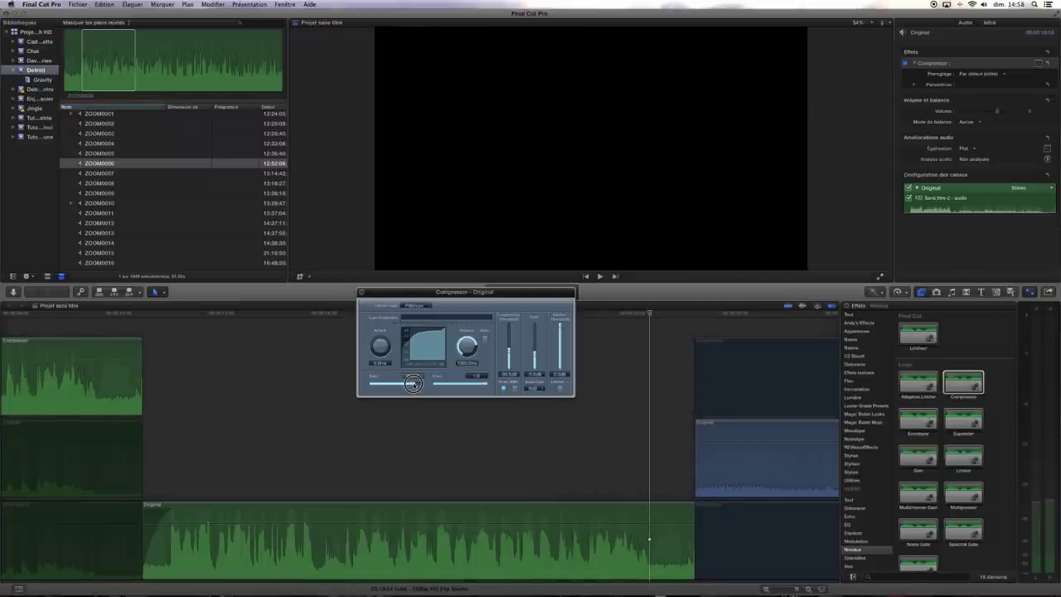
{"action": "left_click", "coordinate": [509, 353]}
{"action": "left_click_drag", "start_coordinate": [508, 353], "coordinate": [508, 357]}
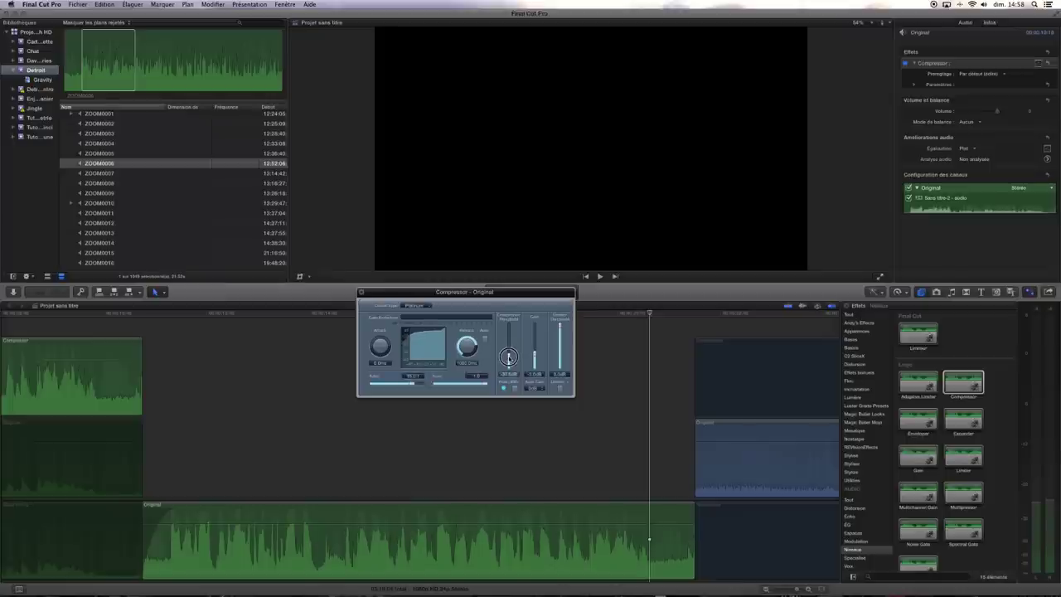
{"action": "left_click_drag", "start_coordinate": [509, 357], "coordinate": [508, 358]}
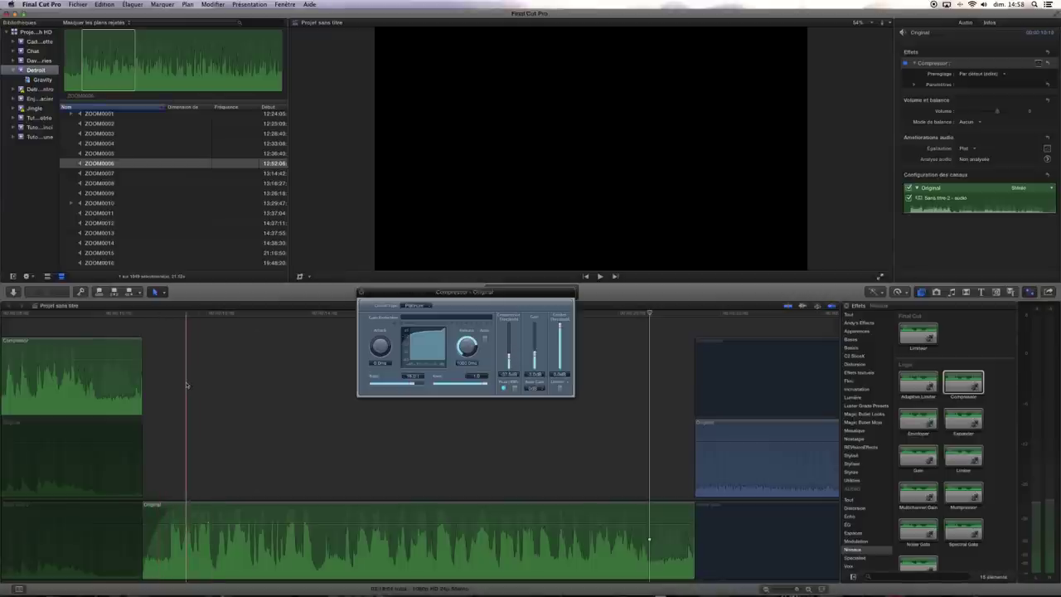
{"action": "key", "text": "space"}
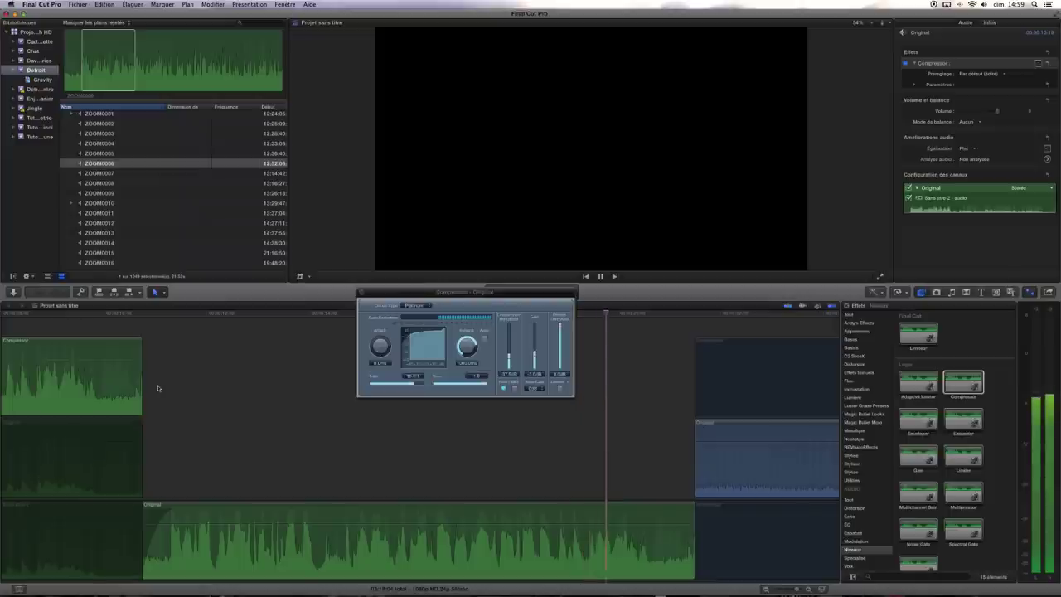
{"action": "key", "text": "space"}
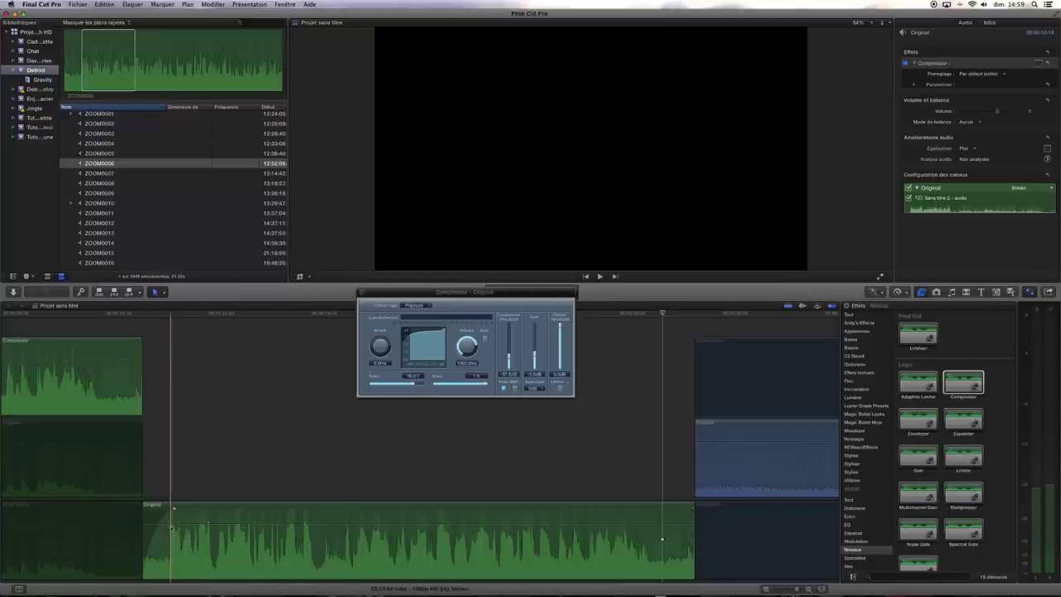
{"action": "key", "text": "super+equal"}
{"action": "key", "text": "super+equal"}
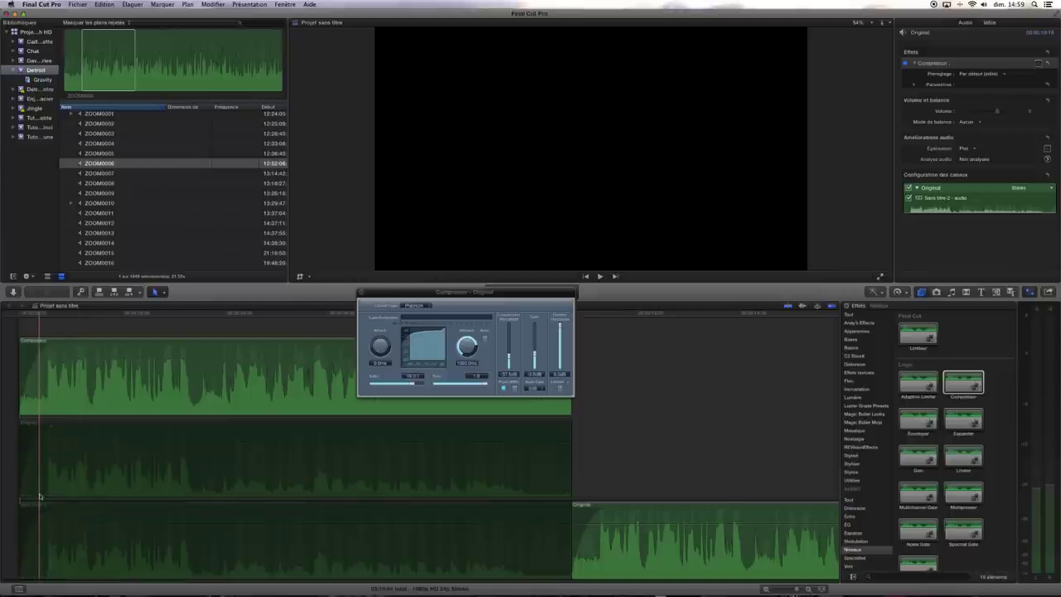
{"action": "left_click", "coordinate": [86, 451]}
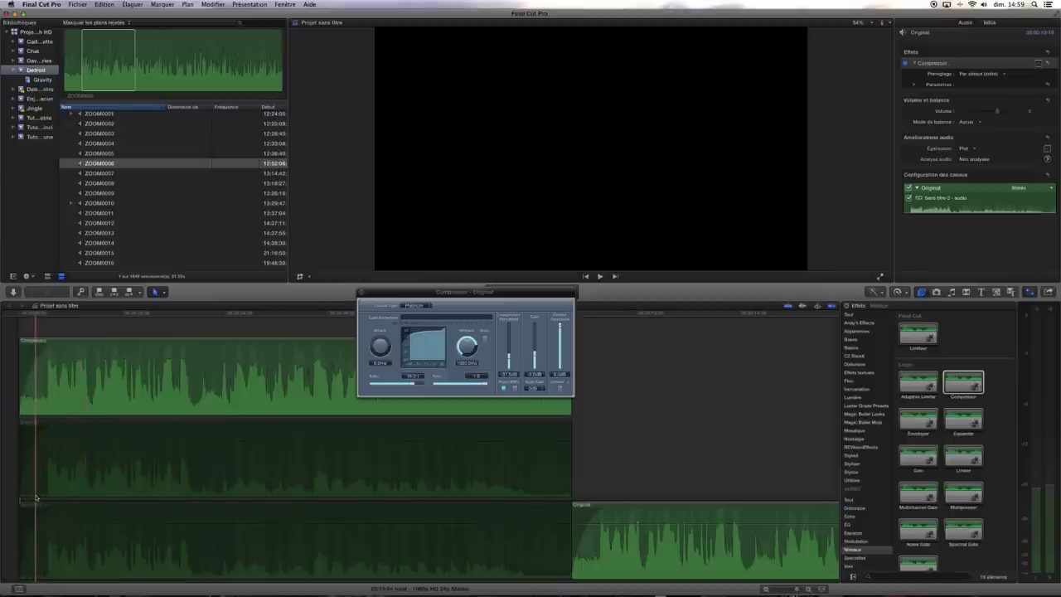
{"action": "left_click_drag", "start_coordinate": [86, 451], "coordinate": [234, 517]}
{"action": "scroll", "coordinate": [233, 516], "scroll_direction": "right", "scroll_amount": 6}
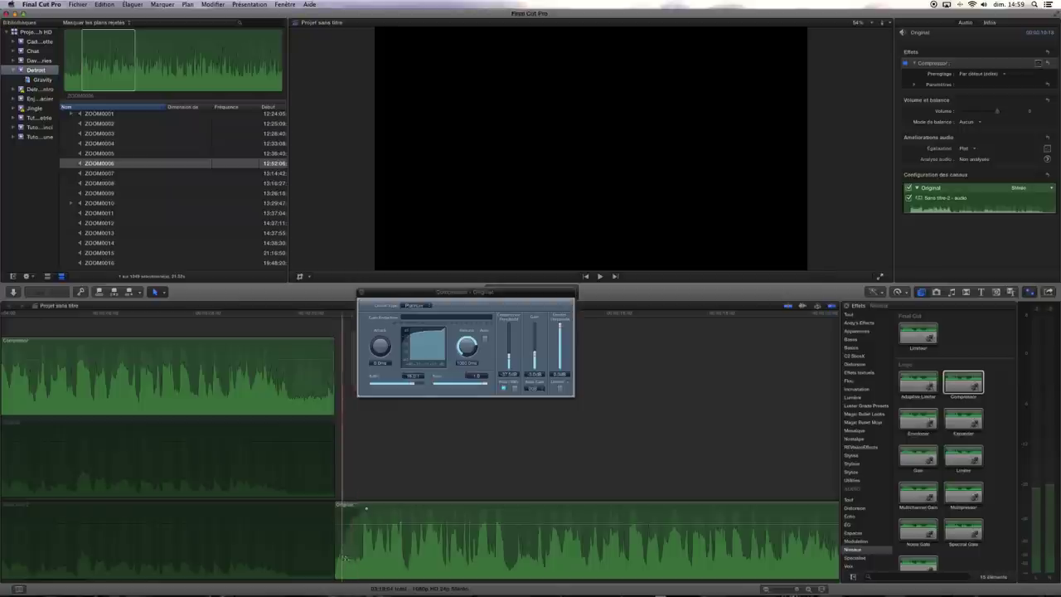
{"action": "mouse_move", "coordinate": [400, 520]}
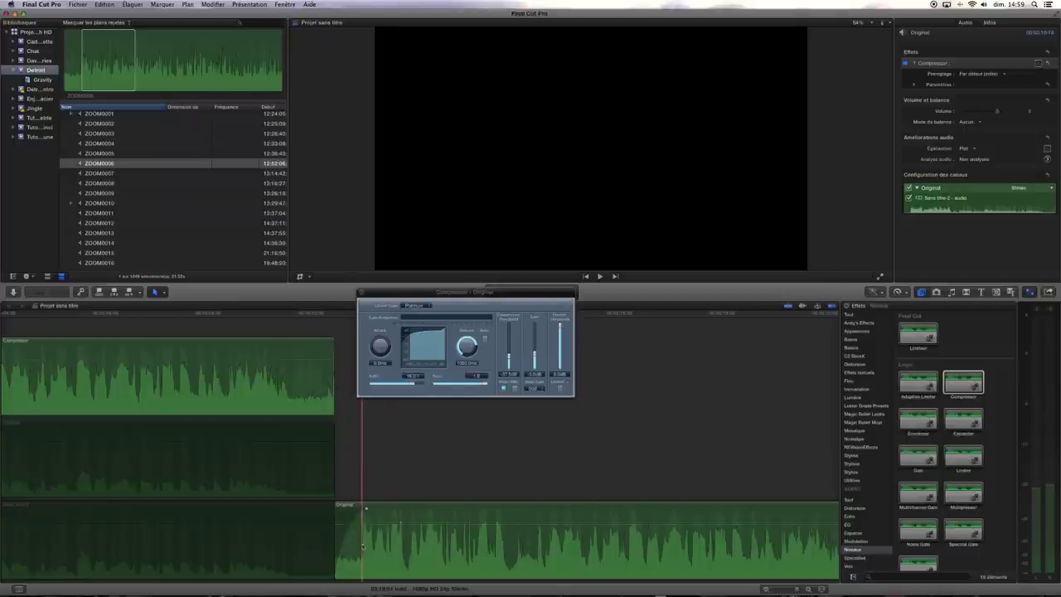
{"action": "scroll", "coordinate": [357, 558], "scroll_direction": "down", "scroll_amount": 5}
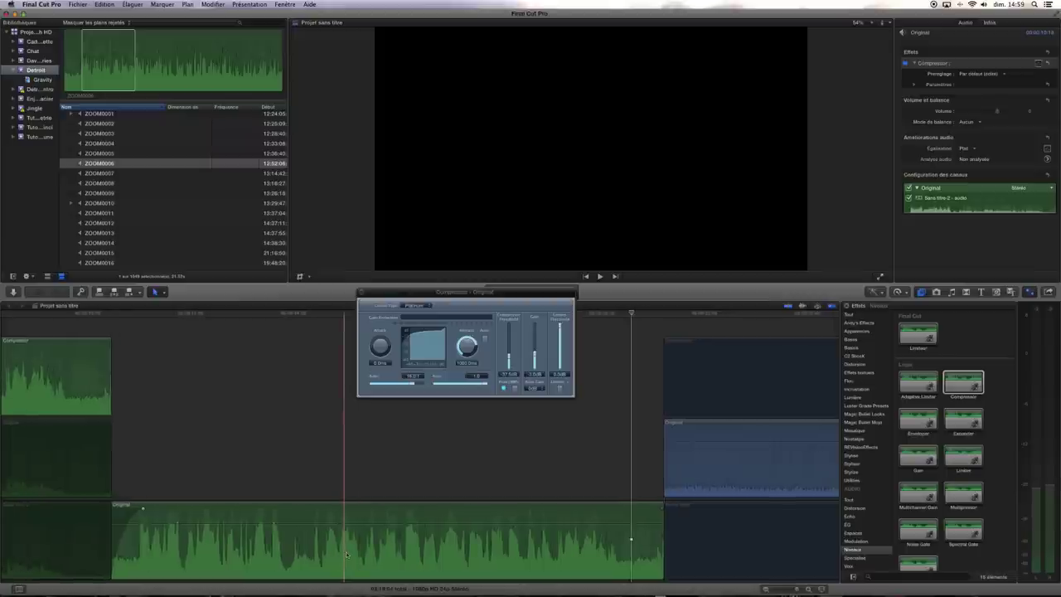